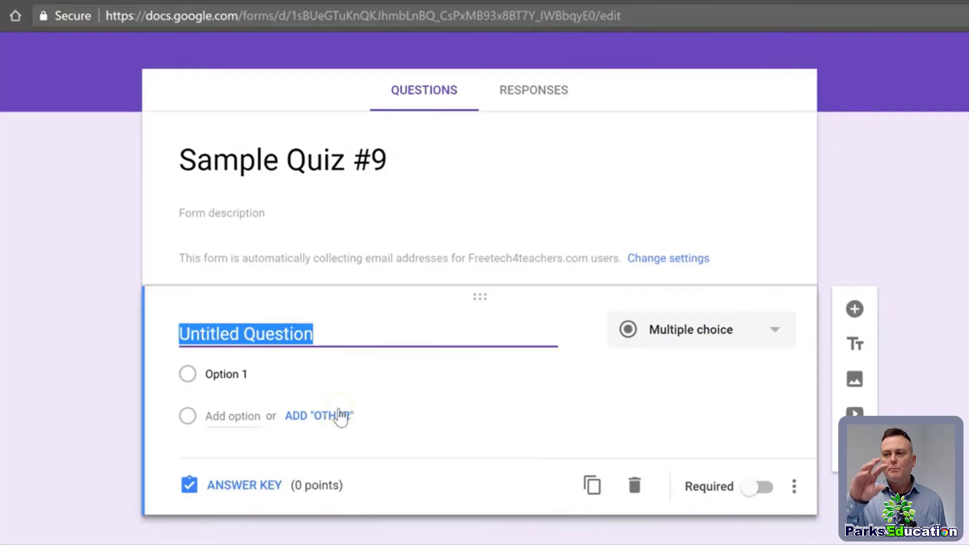
Enter the question 'Who was the first president of the United States?' with options Jefferson, Lincoln and Wash
type("Who was the first president of the United States")
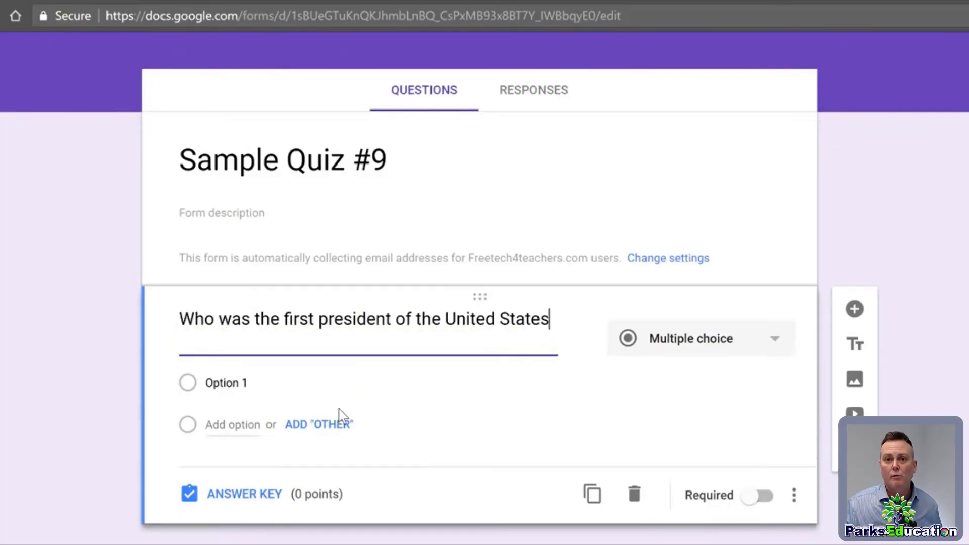
type("?")
left_click(232, 385)
type("Jefferson")
key("Return")
type("Lincoln")
key("Return")
type("Wash")
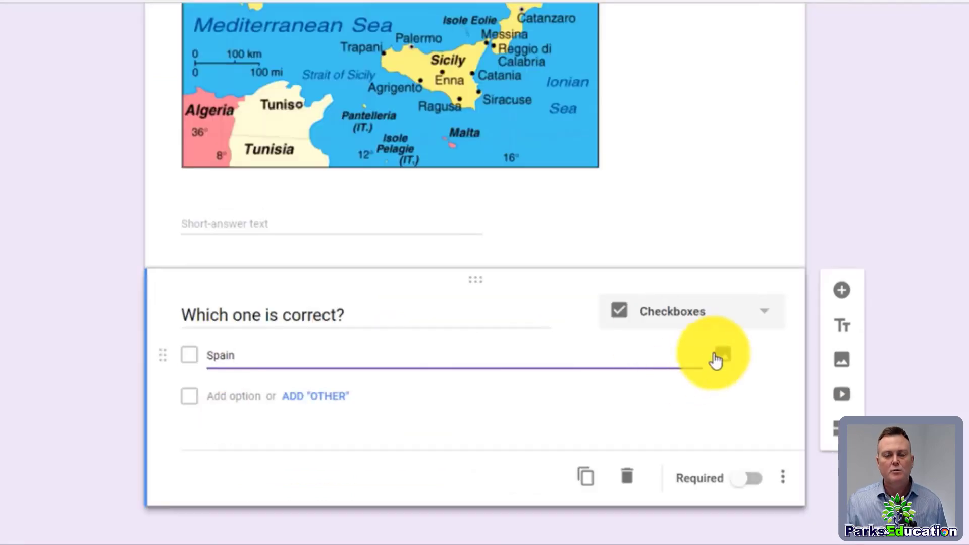
Attach the Spain map picture to an answer choice
left_click(716, 357)
left_click(465, 320)
left_click(281, 134)
left_click(707, 407)
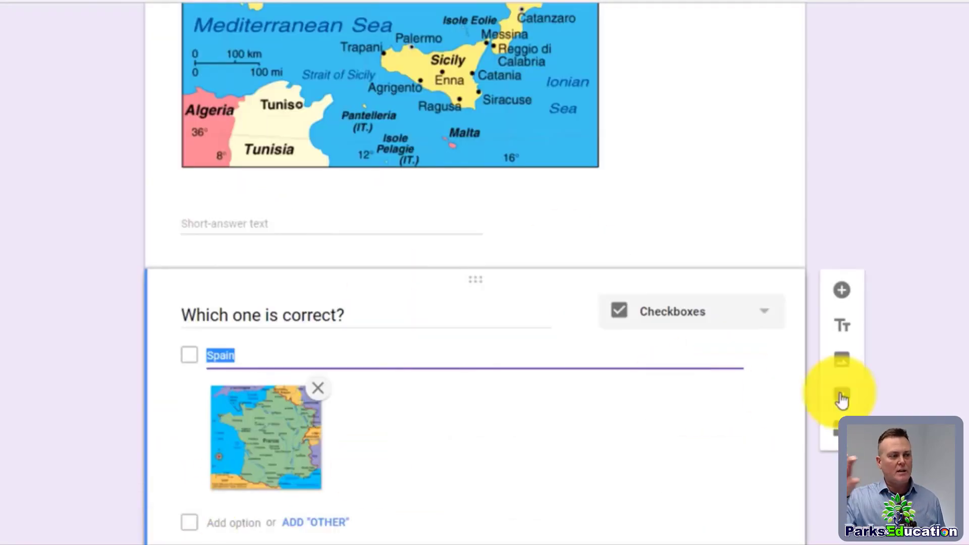
Add another answer choice with the Italy map picture attached
scroll(555, 303, "down", 3)
left_click(237, 401)
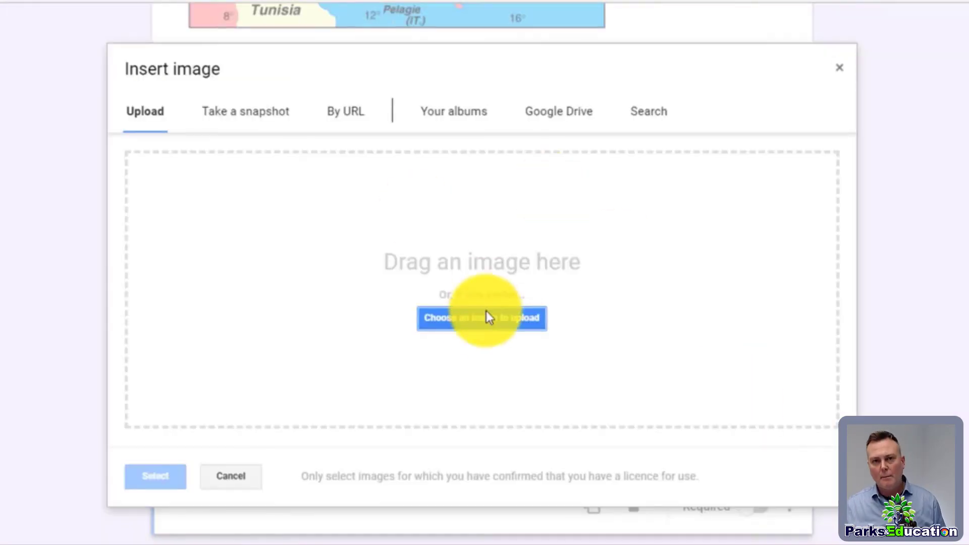
left_click(486, 317)
left_click(450, 141)
left_click(703, 411)
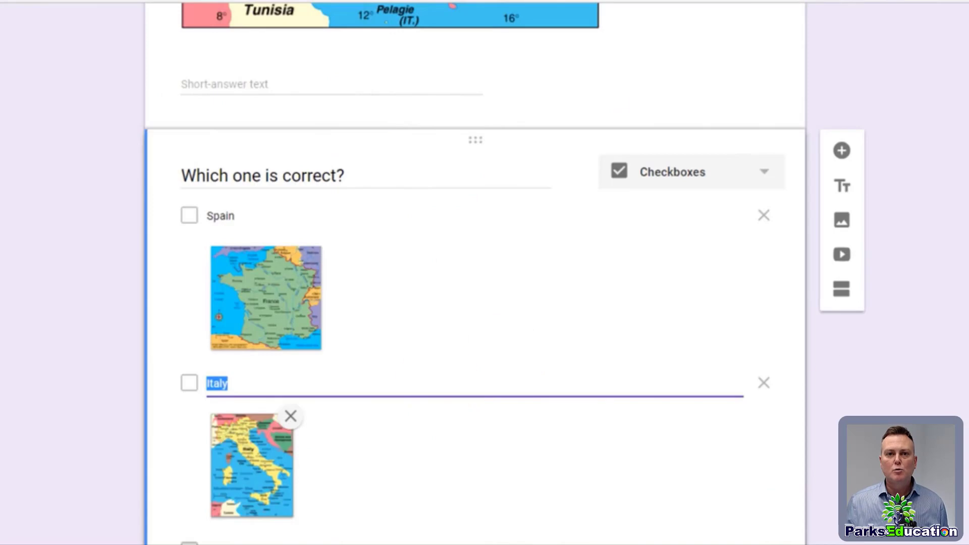
Add a third answer choice and start choosing an image file for it from the computer
scroll(454, 303, "down", 3)
left_click(227, 384)
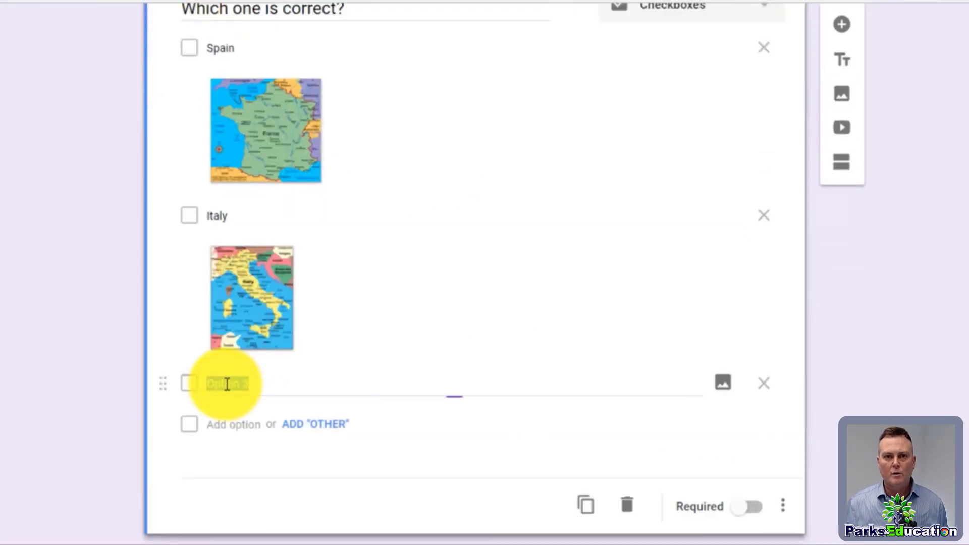
left_click(722, 382)
left_click(465, 321)
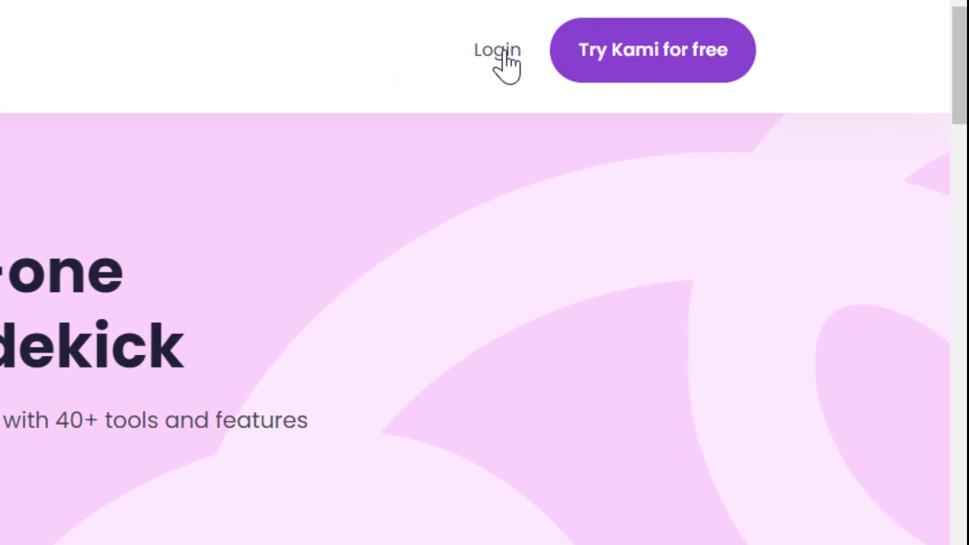
Log in to Kami with the Google account, allow access, then go to account Settings
left_click(505, 56)
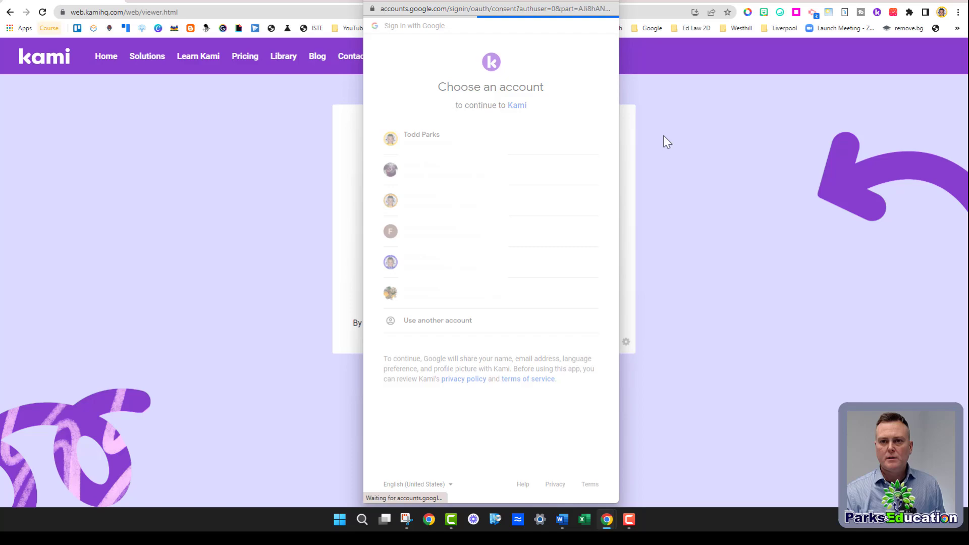
scroll(565, 313, "down", 4)
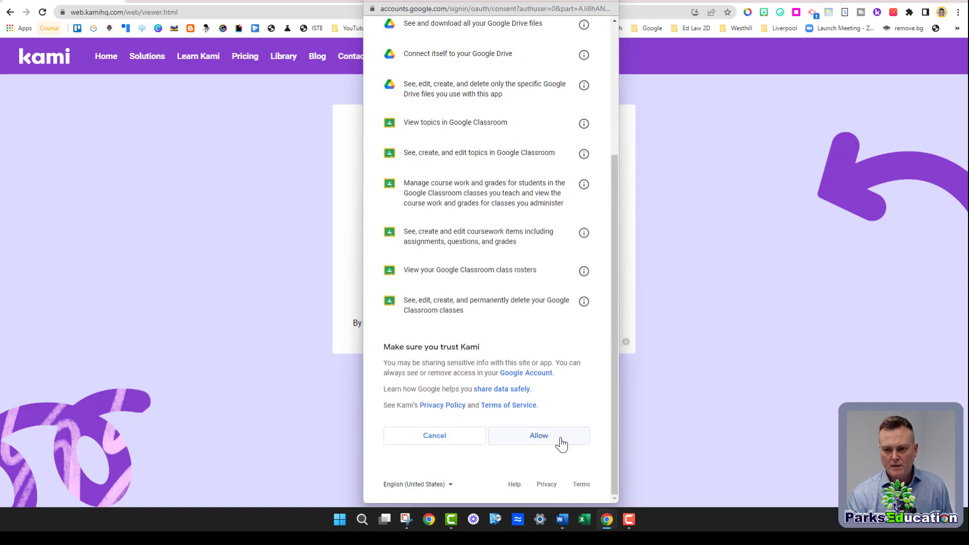
left_click(555, 437)
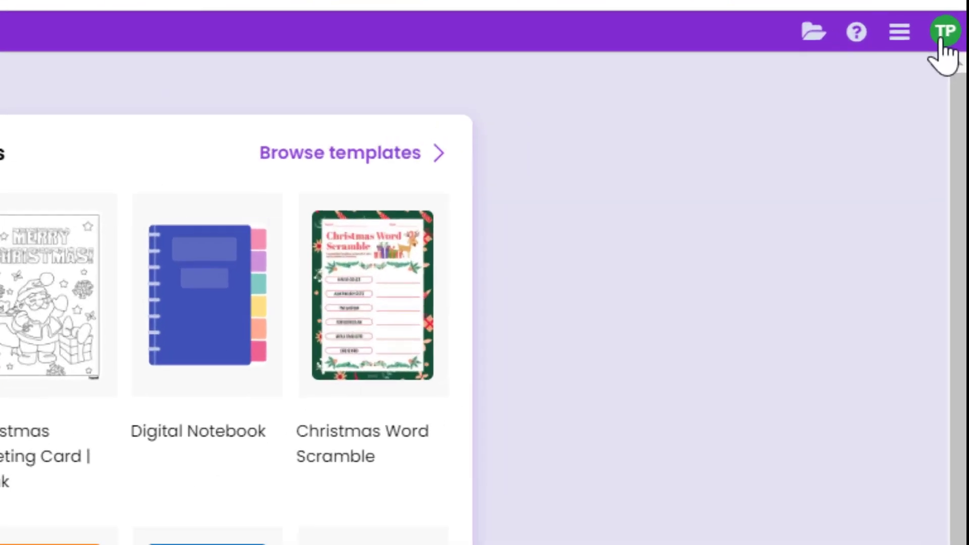
left_click(942, 35)
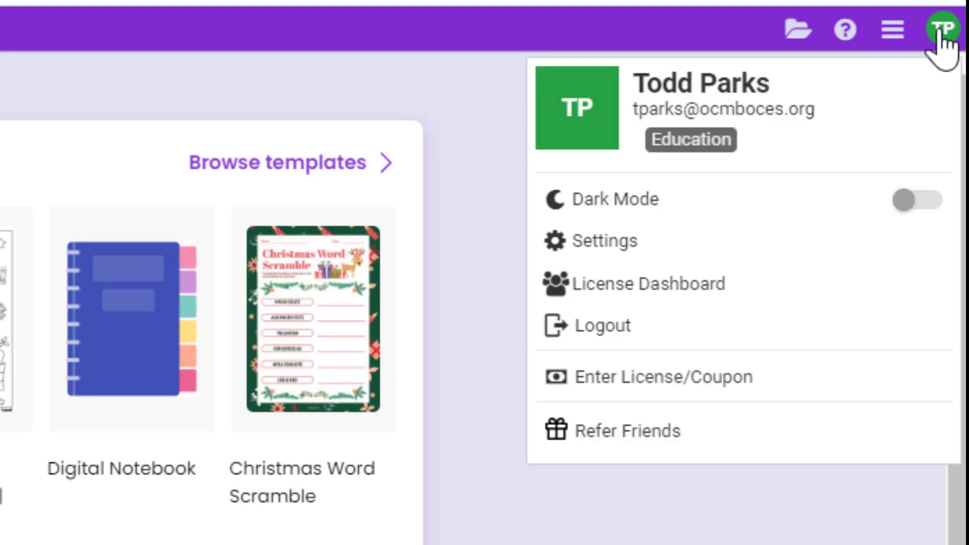
left_click(627, 241)
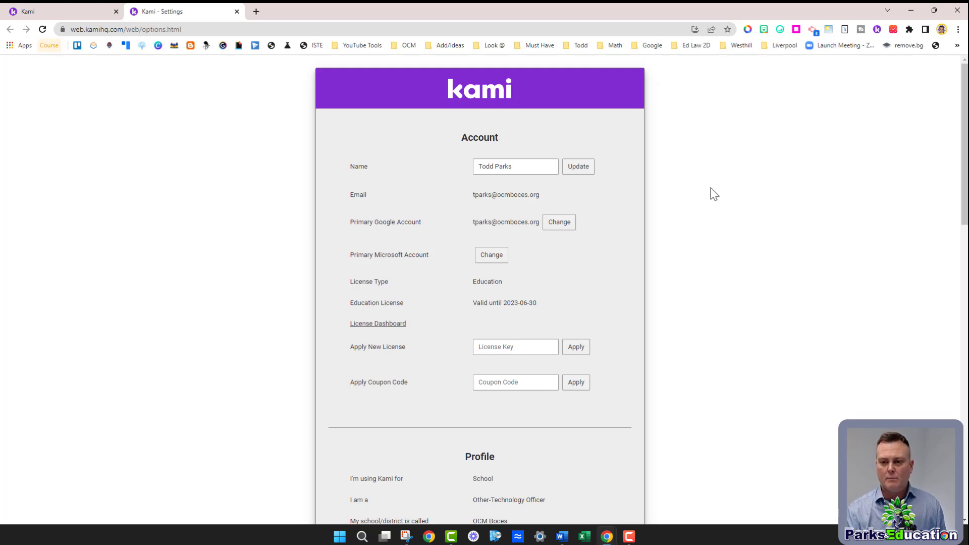
Turn On the Disable Holiday Decorations, Convert non-PDF file and Kami Questions for Google Classroom beta features
scroll(714, 195, "down", 15)
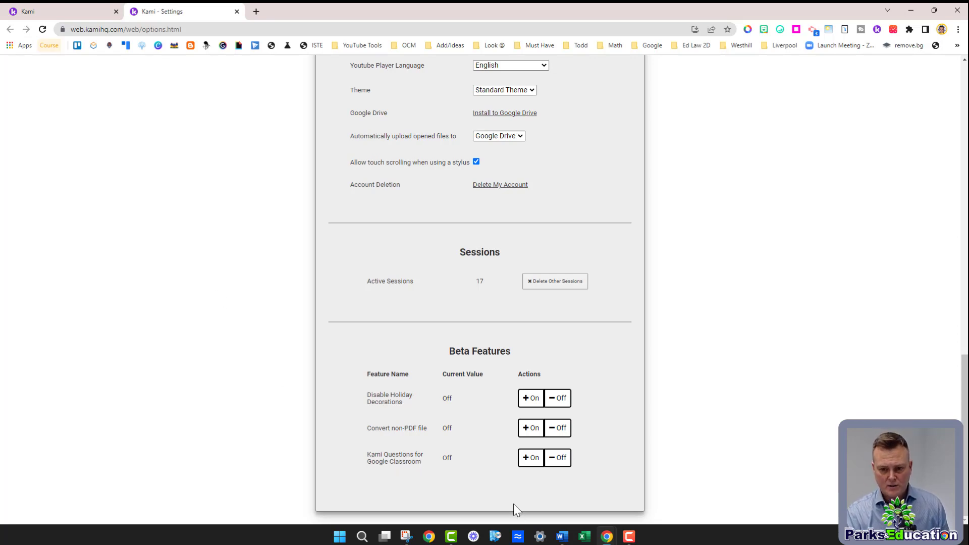
left_click(530, 399)
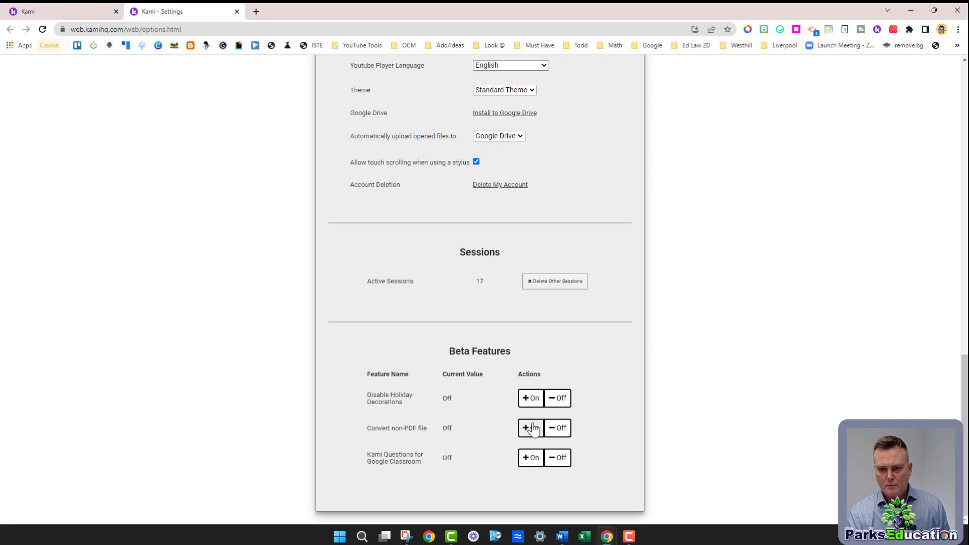
left_click(533, 435)
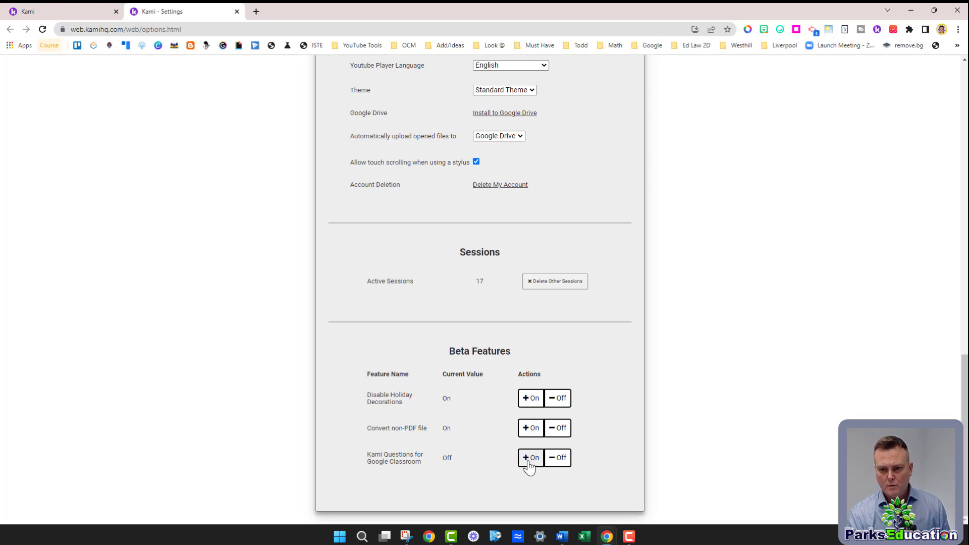
left_click(528, 459)
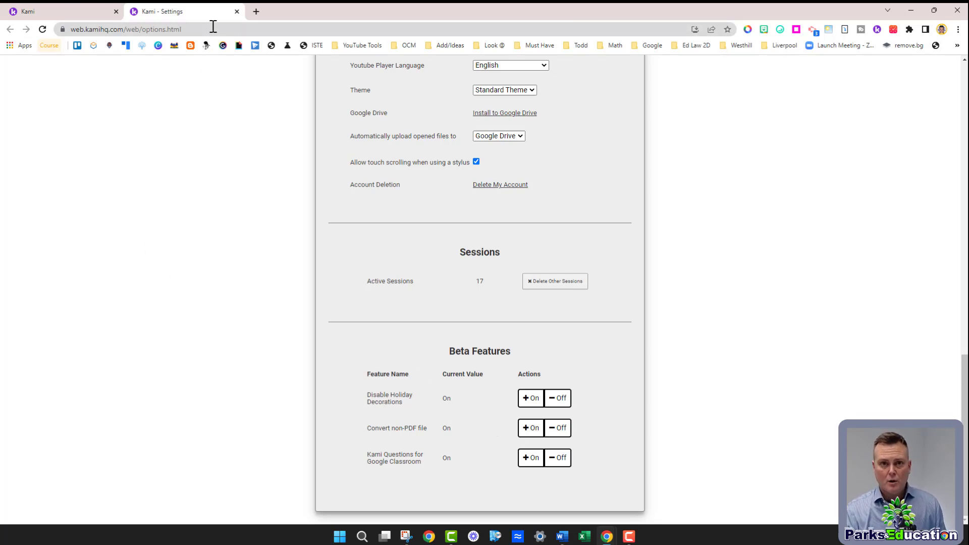
Leave Settings and create a single blank portrait page, blank.pdf, from the dashboard
left_click(236, 12)
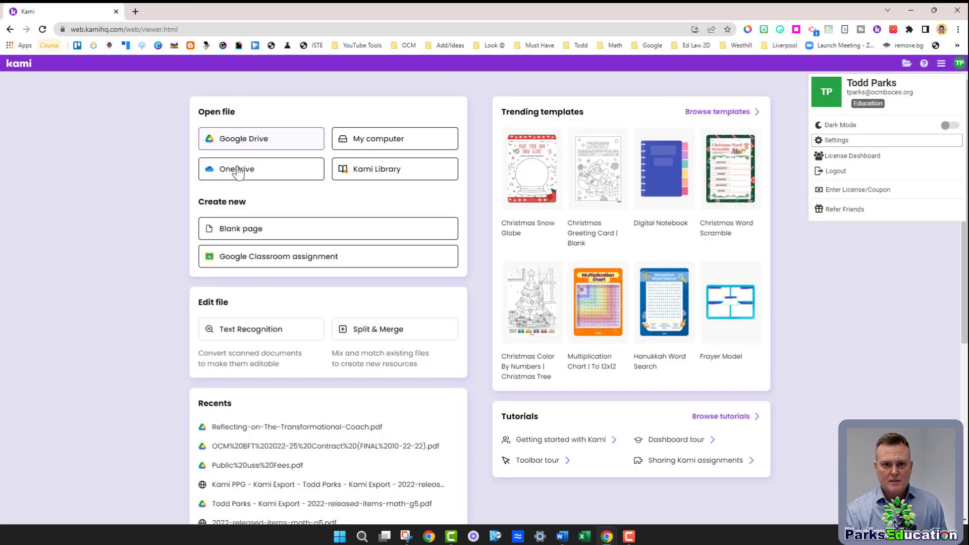
left_click(244, 231)
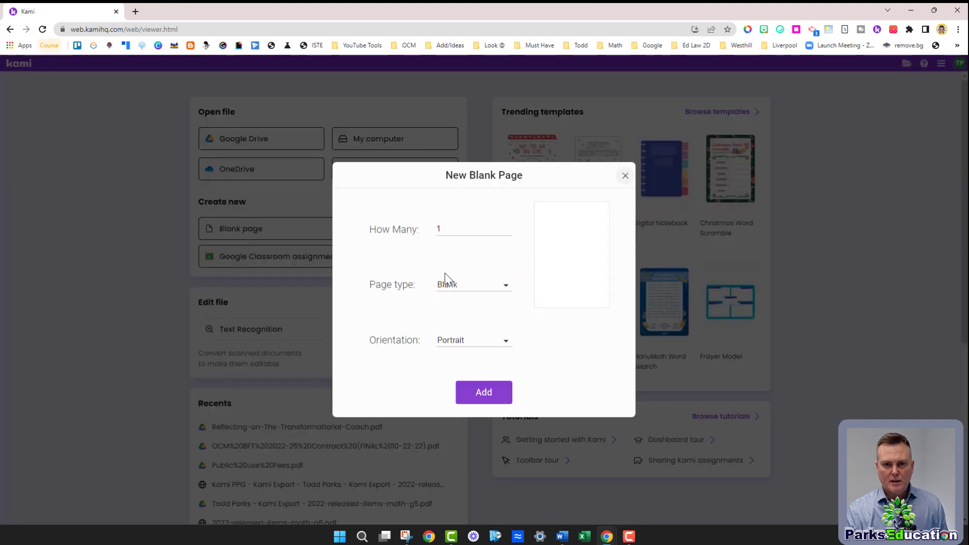
left_click(485, 392)
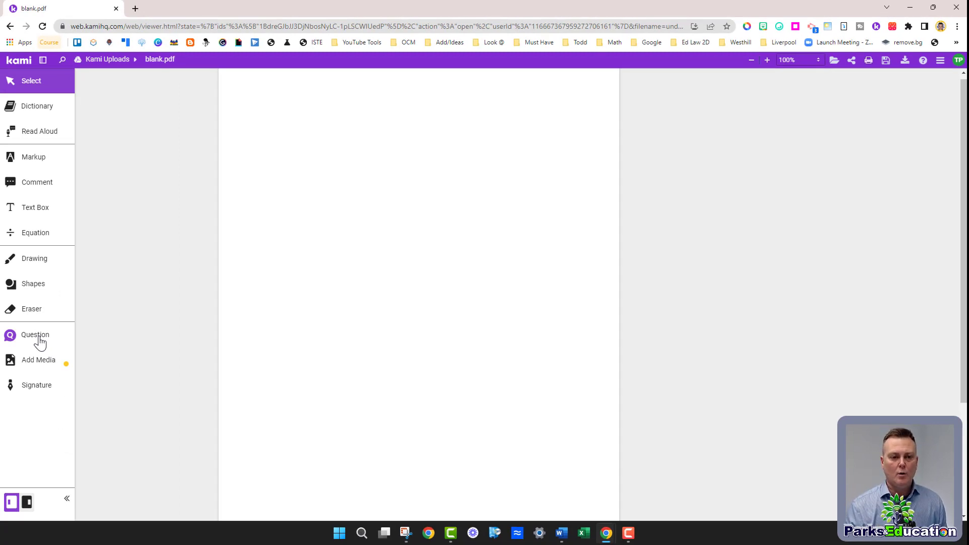
Place a Dropdown question near the top-left of the page and review its Options A–D list
left_click(40, 342)
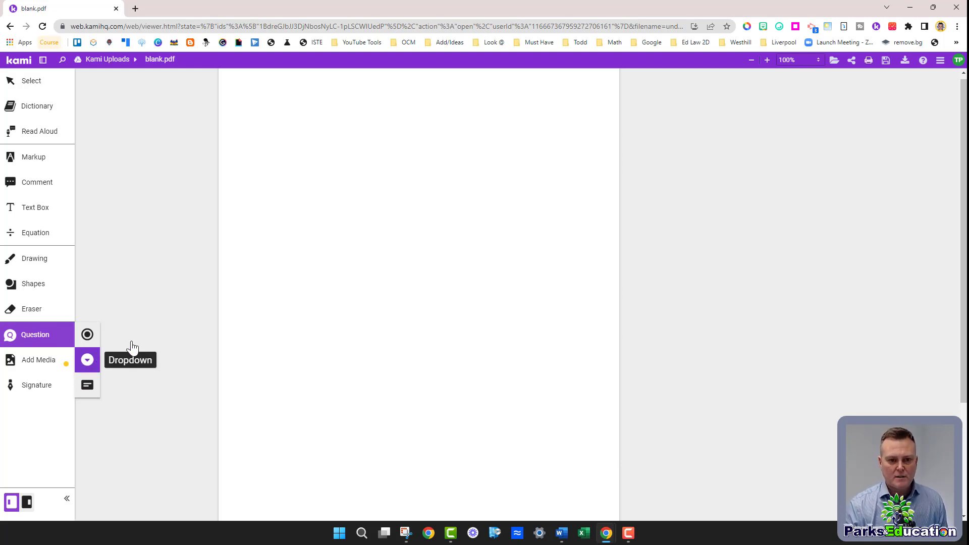
left_click(292, 120)
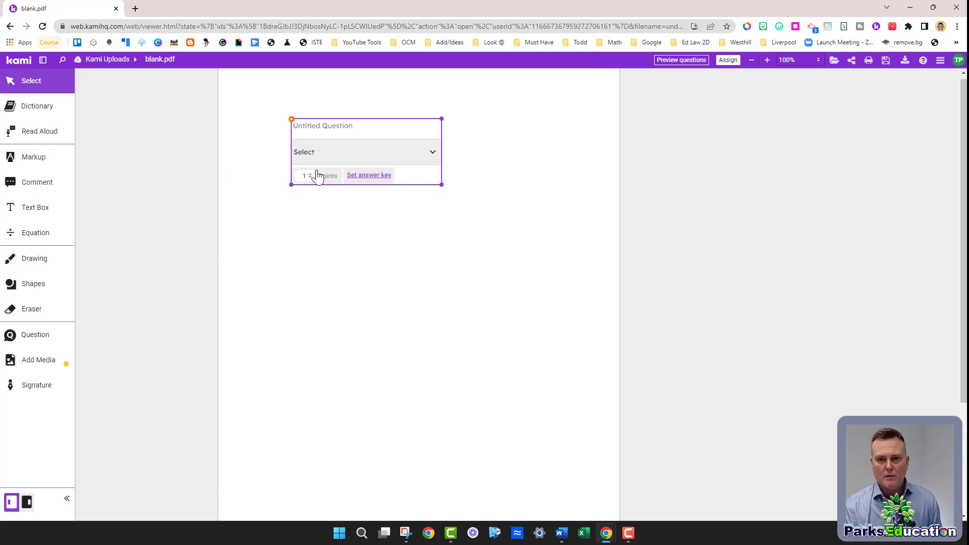
left_click(422, 157)
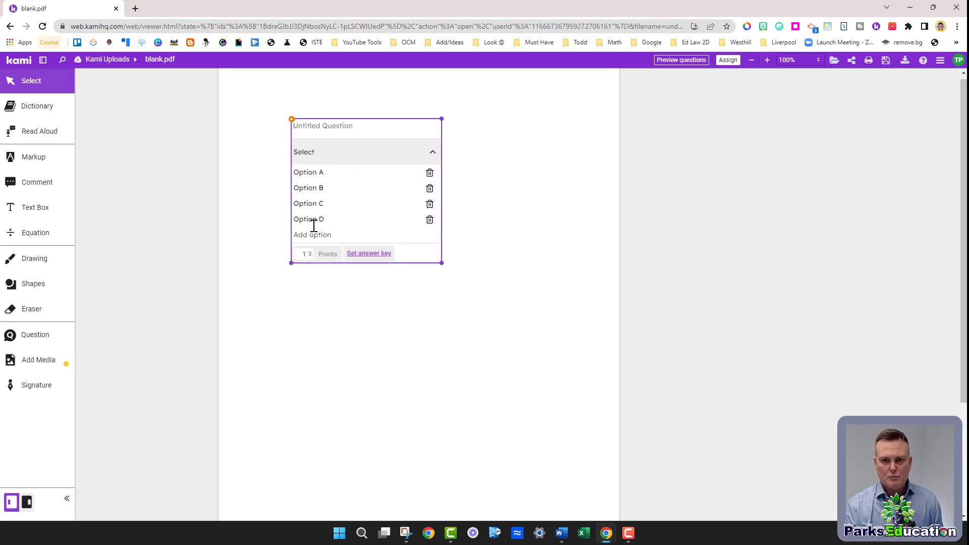
left_click(304, 241)
left_click(422, 153)
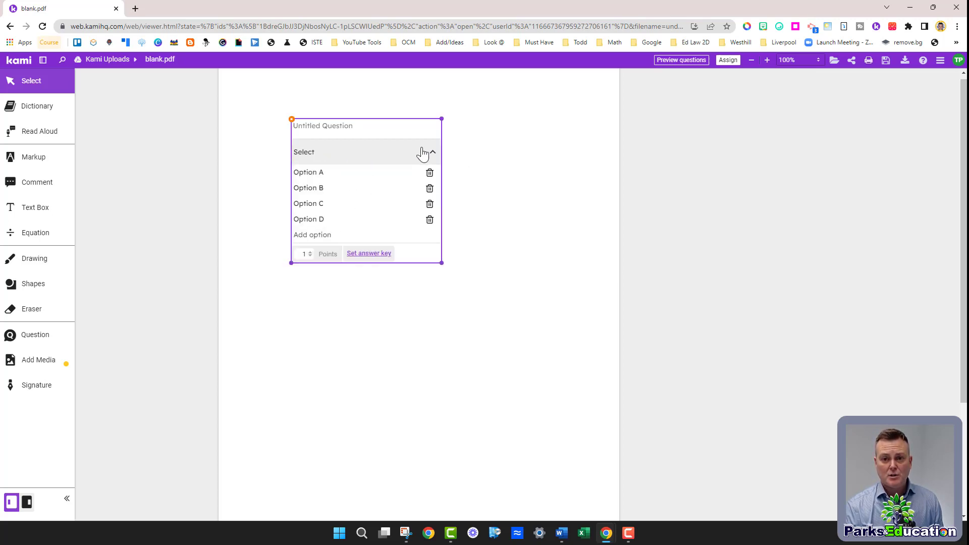
left_click(377, 260)
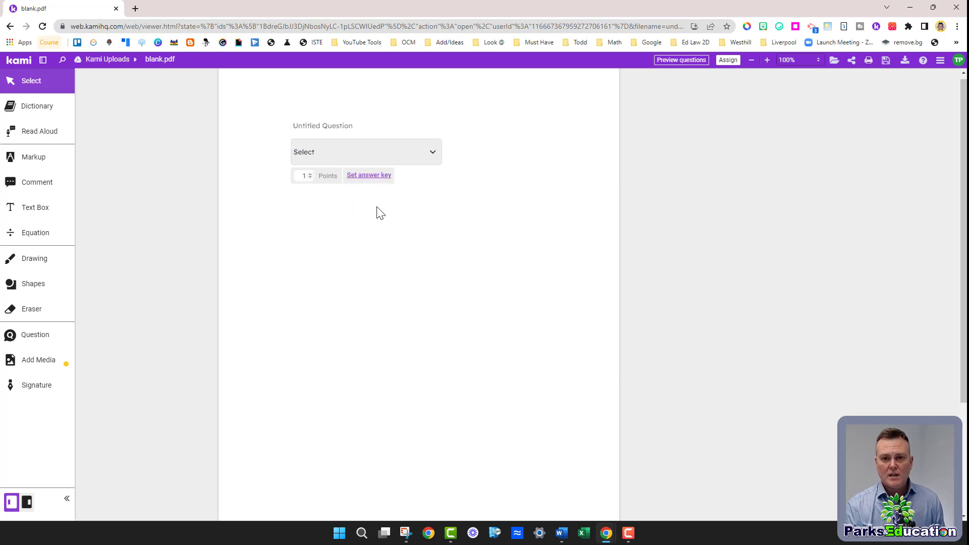
In the answer key settings, turn Display question Off and mark Option A correct
left_click(365, 176)
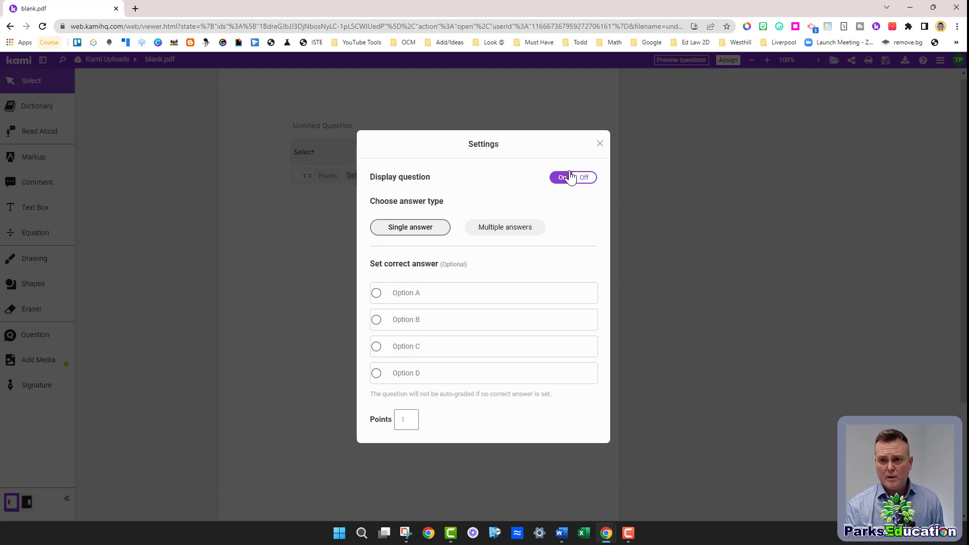
left_click(586, 177)
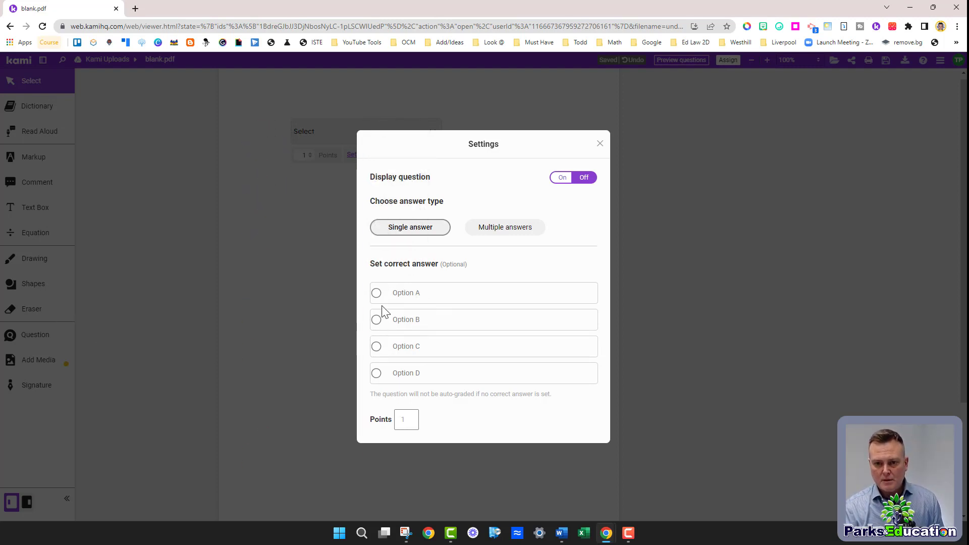
left_click(377, 294)
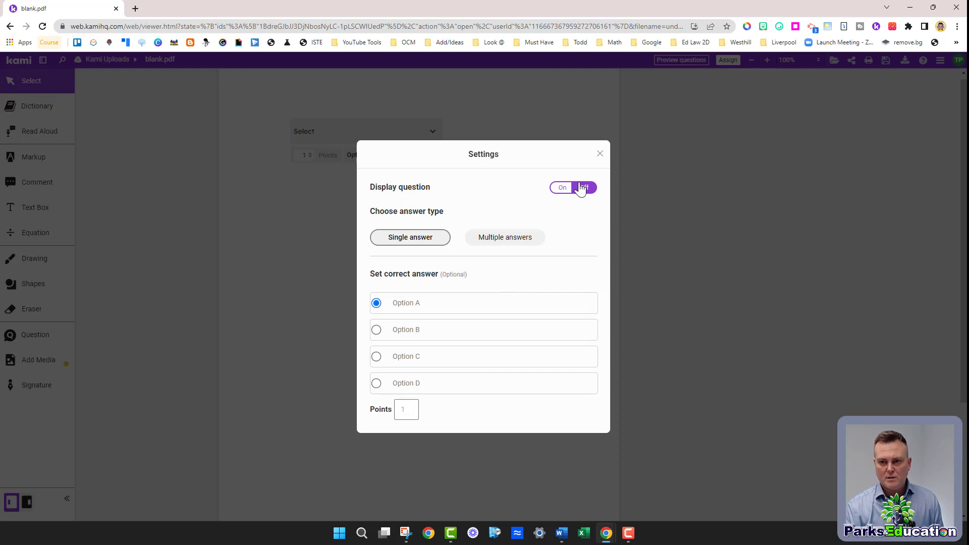
left_click(599, 154)
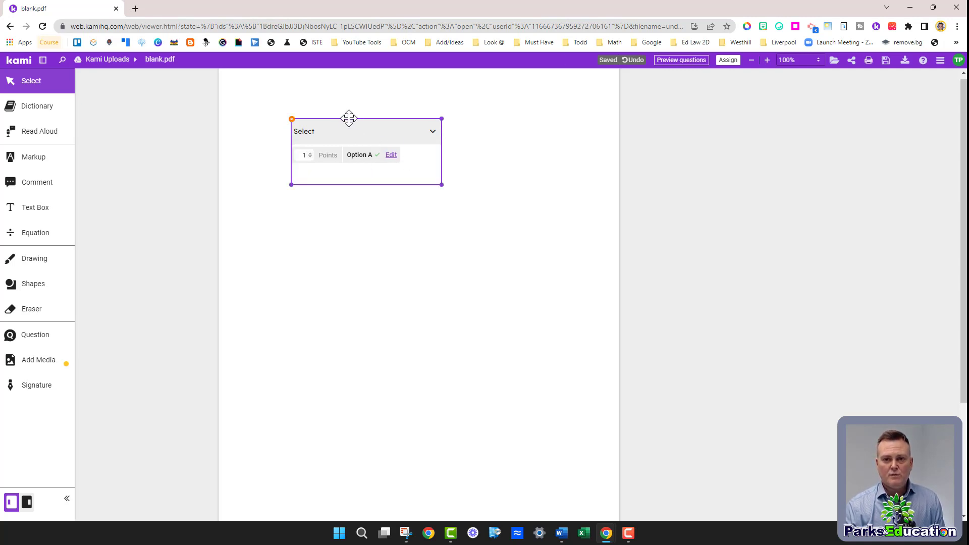
Move the question box down and right, then resize it with its corner handle
left_click_drag(337, 119, 375, 161)
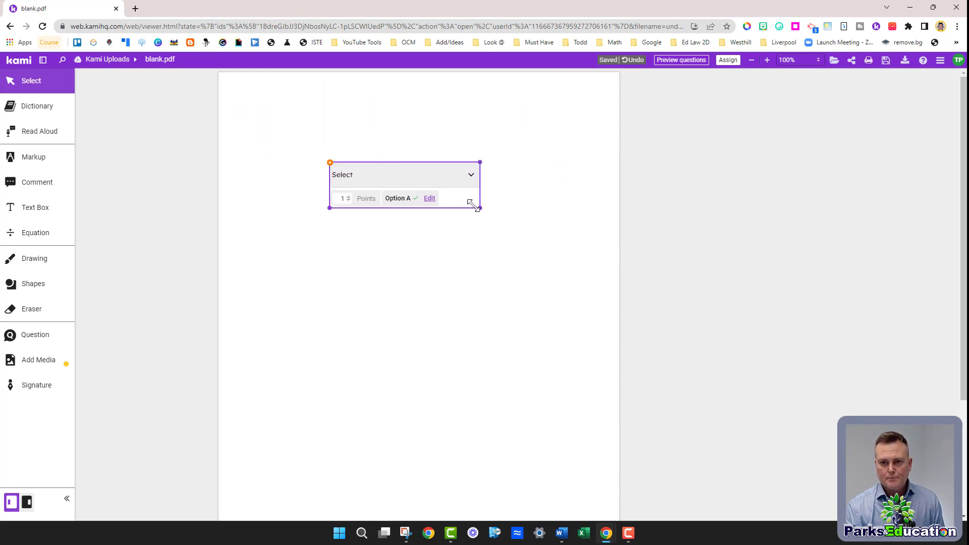
left_click_drag(479, 205, 440, 210)
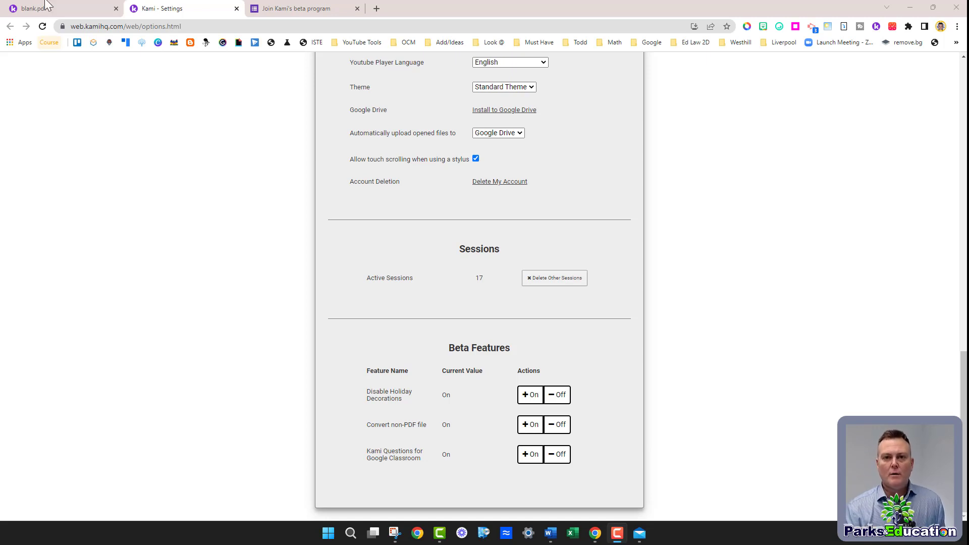
Switch to the 'Join Kami's beta program' sign-up form tab
left_click(286, 11)
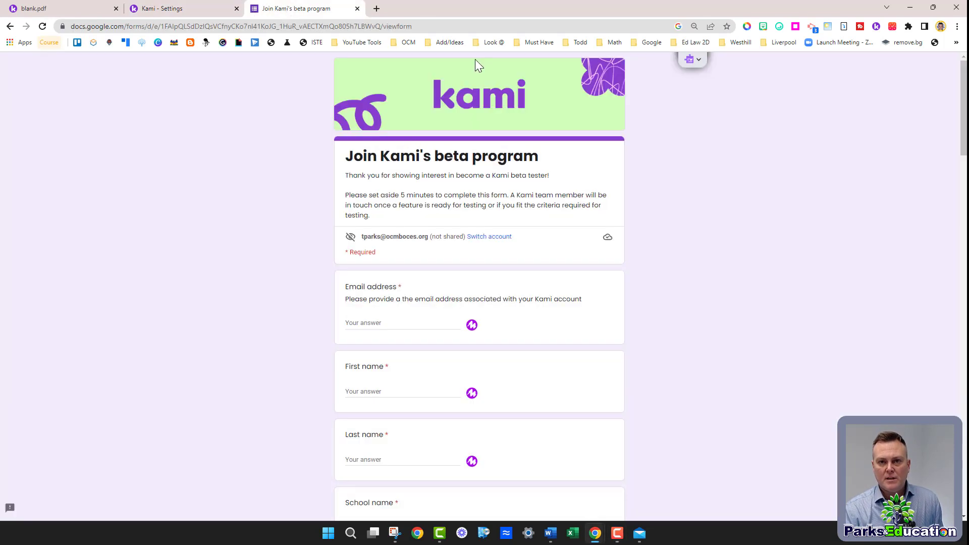